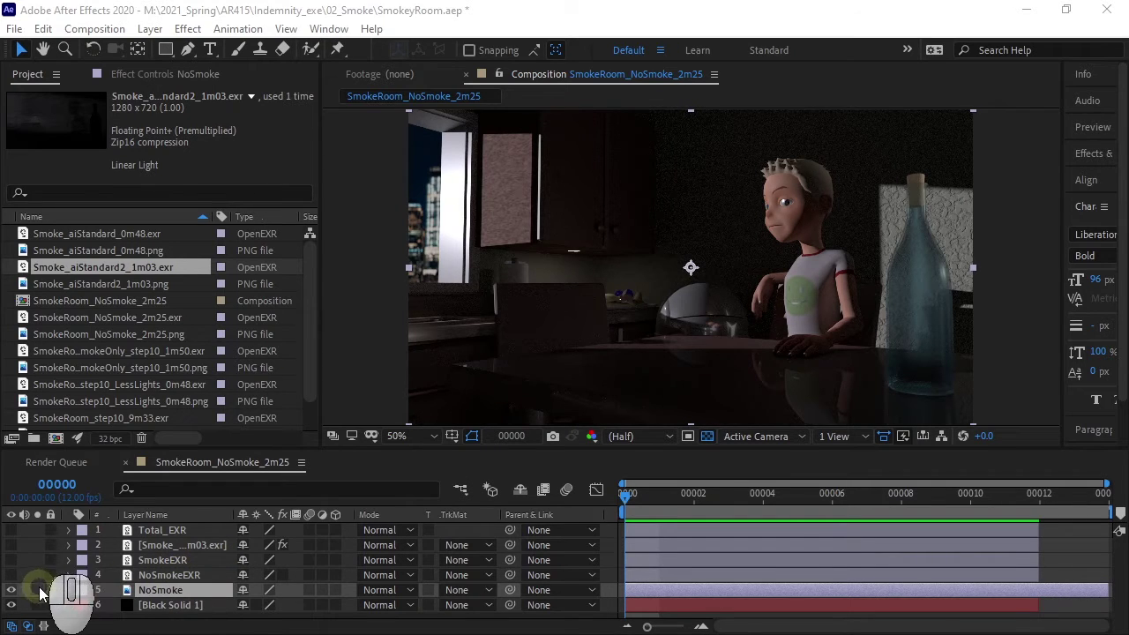
Step: Show the NoSmokeEXR layer, toggle it to compare with the NoSmoke layer, and display its Exposure effect settings
click(176, 584)
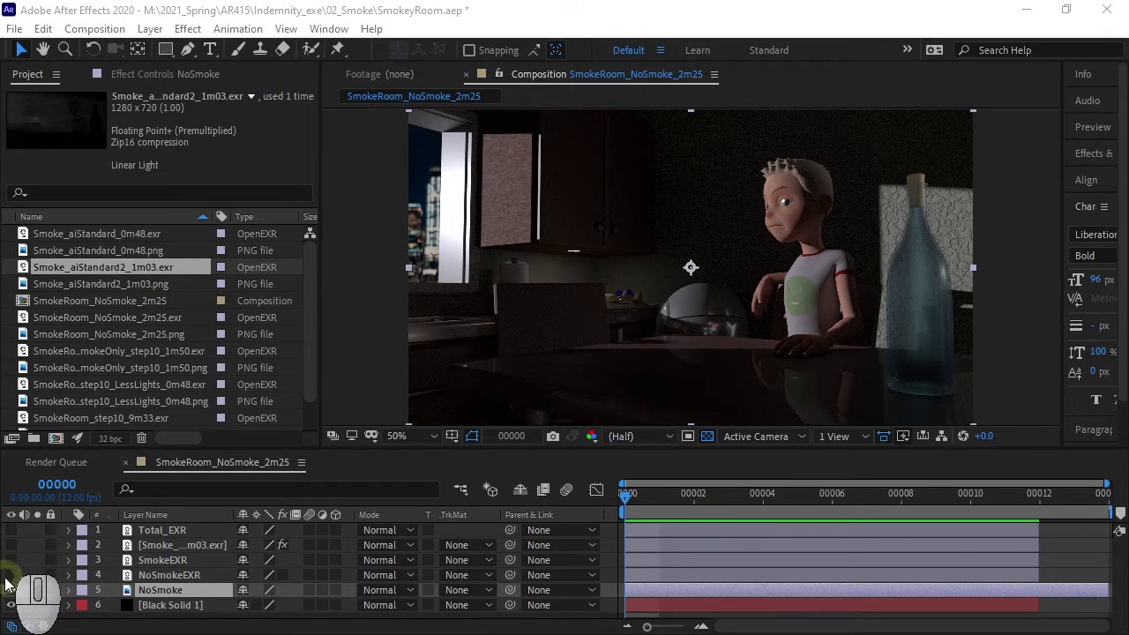
click(10, 574)
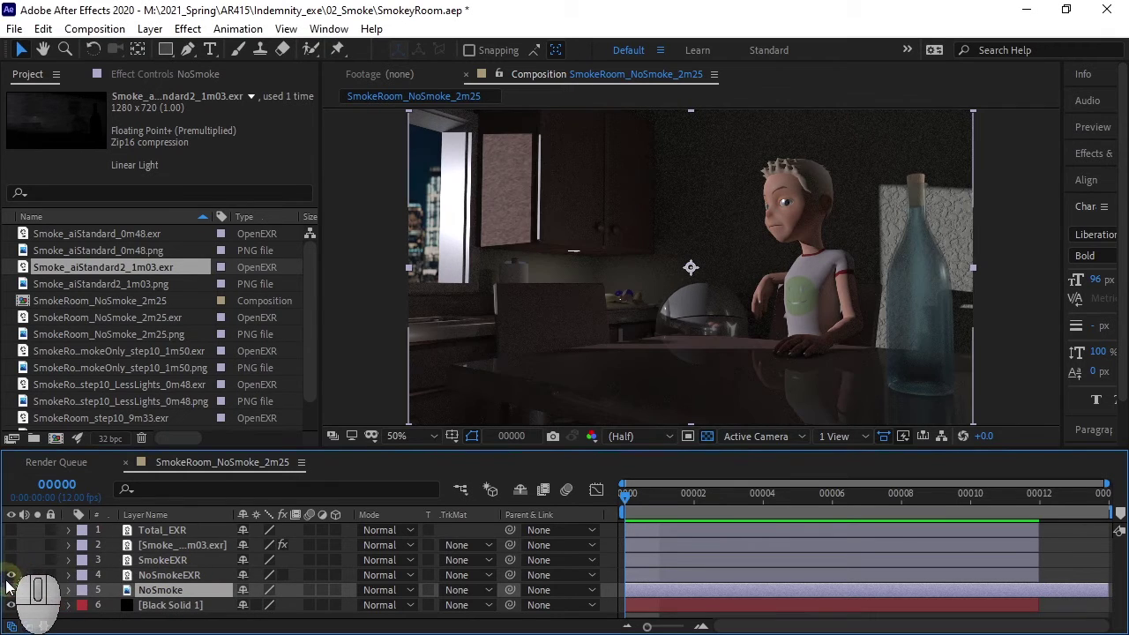
click(11, 575)
click(11, 576)
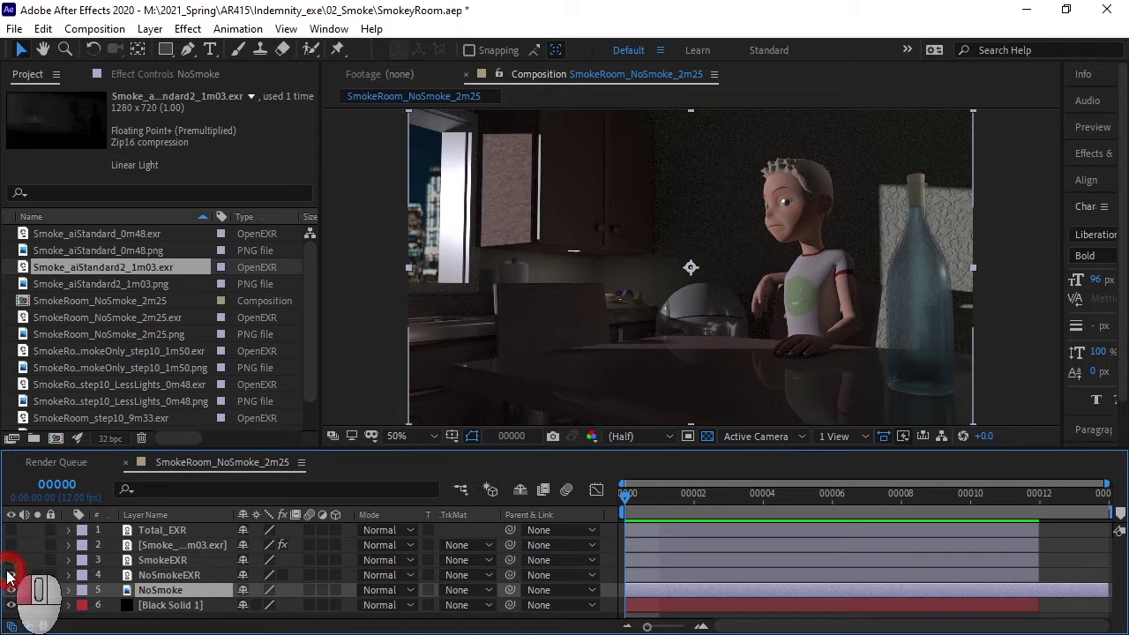
click(10, 575)
click(10, 576)
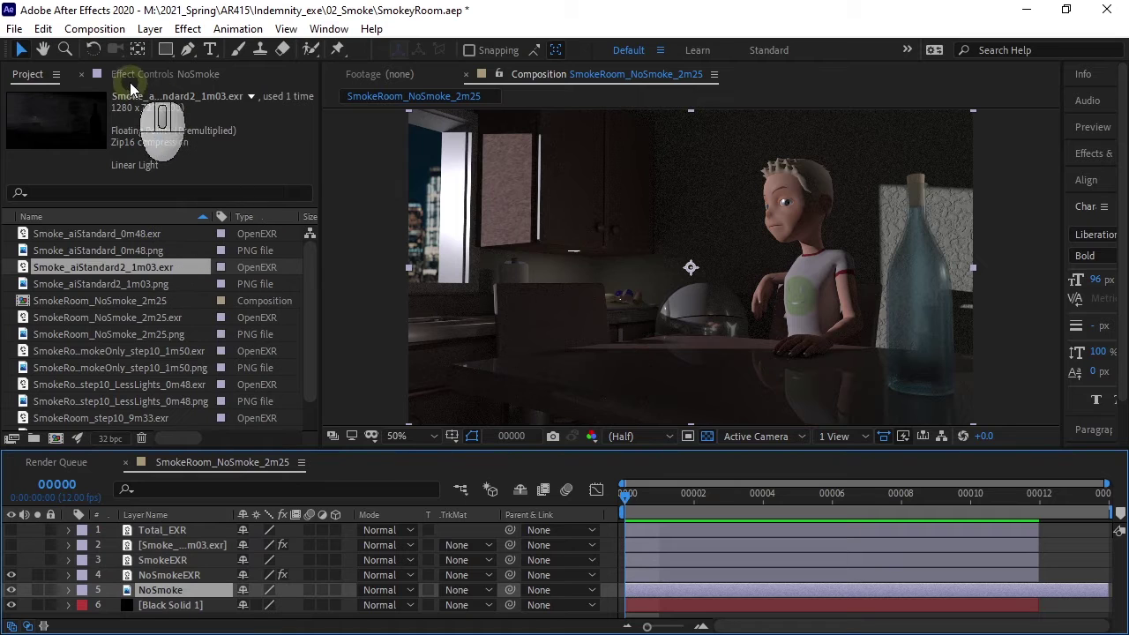
click(168, 76)
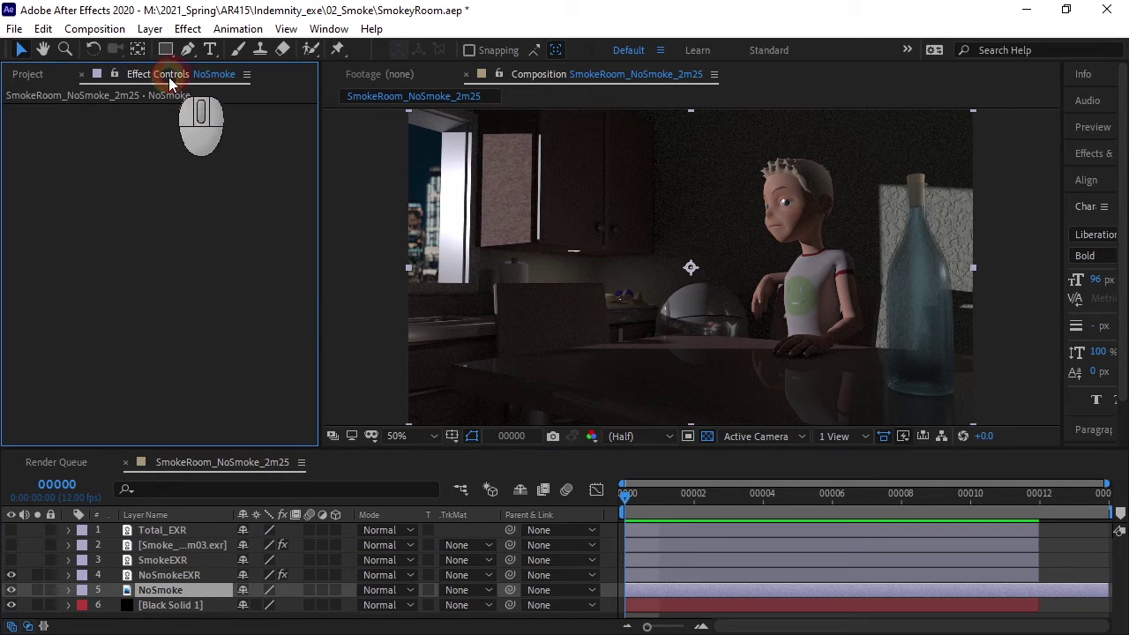
click(168, 575)
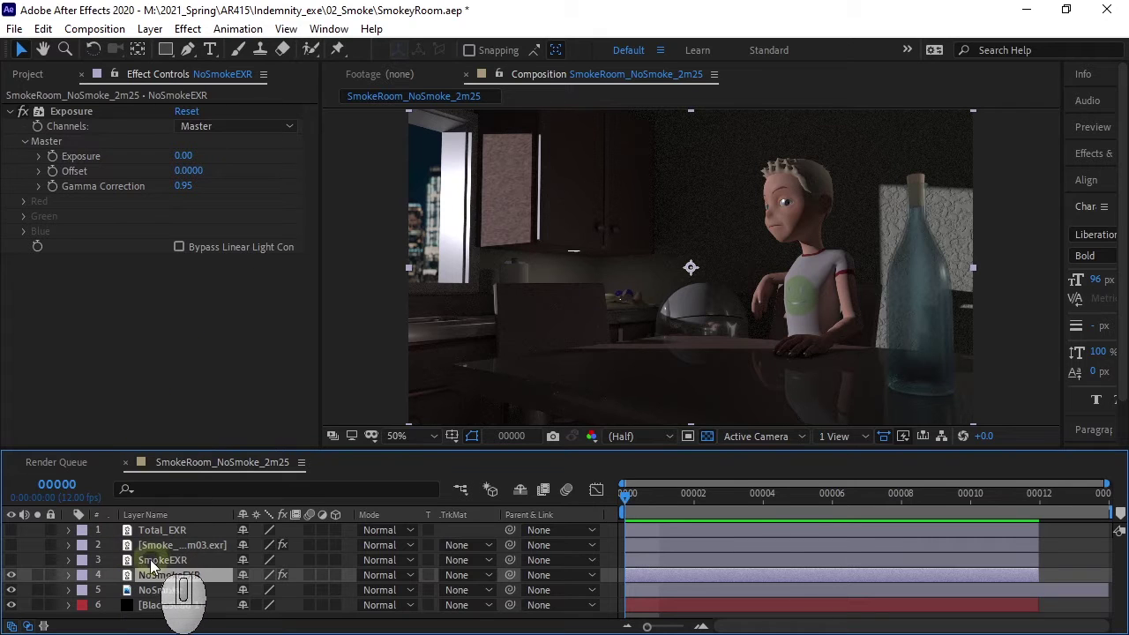
Step: Show the SmokeEXR layer, hide NoSmokeEXR and NoSmoke to view the smoke over the black solid, and select SmokeEXR
click(11, 562)
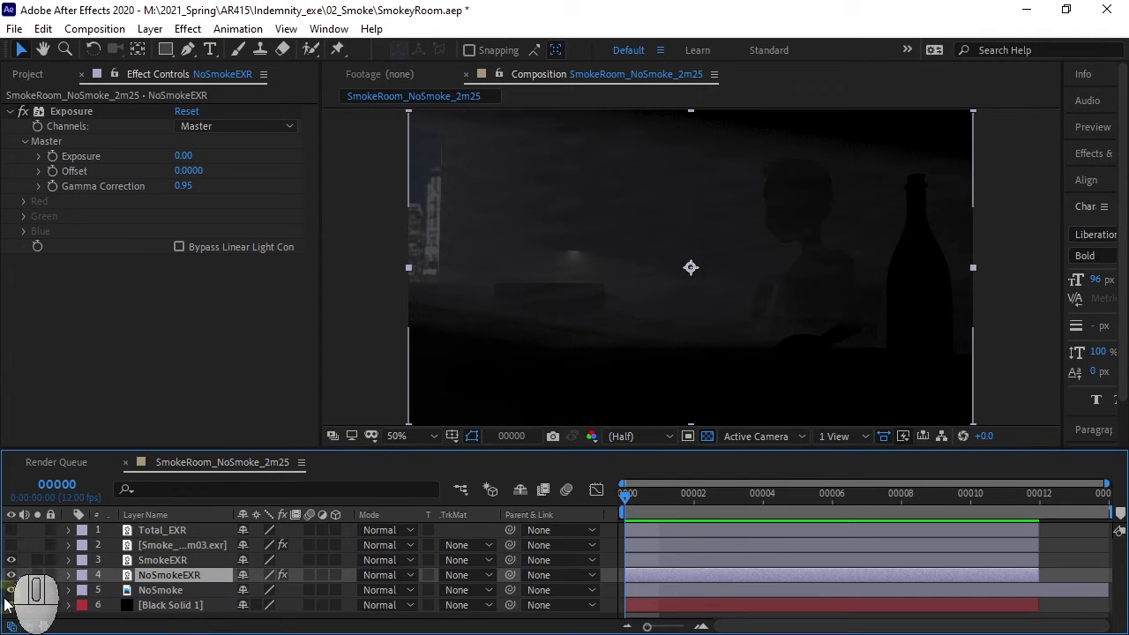
drag(12, 576, 12, 591)
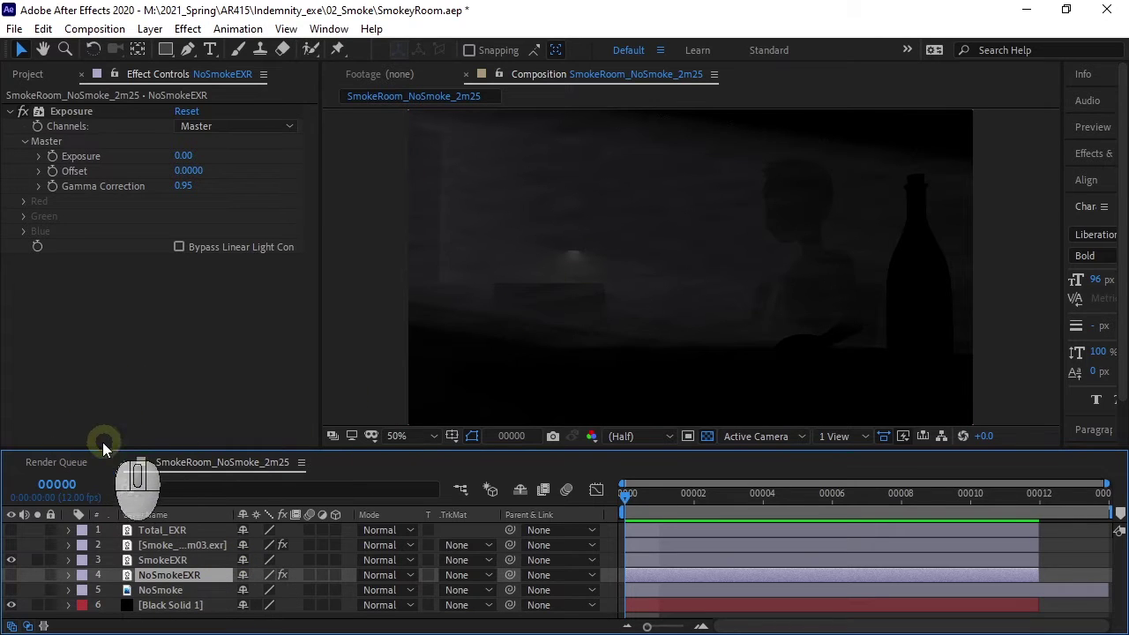
click(164, 561)
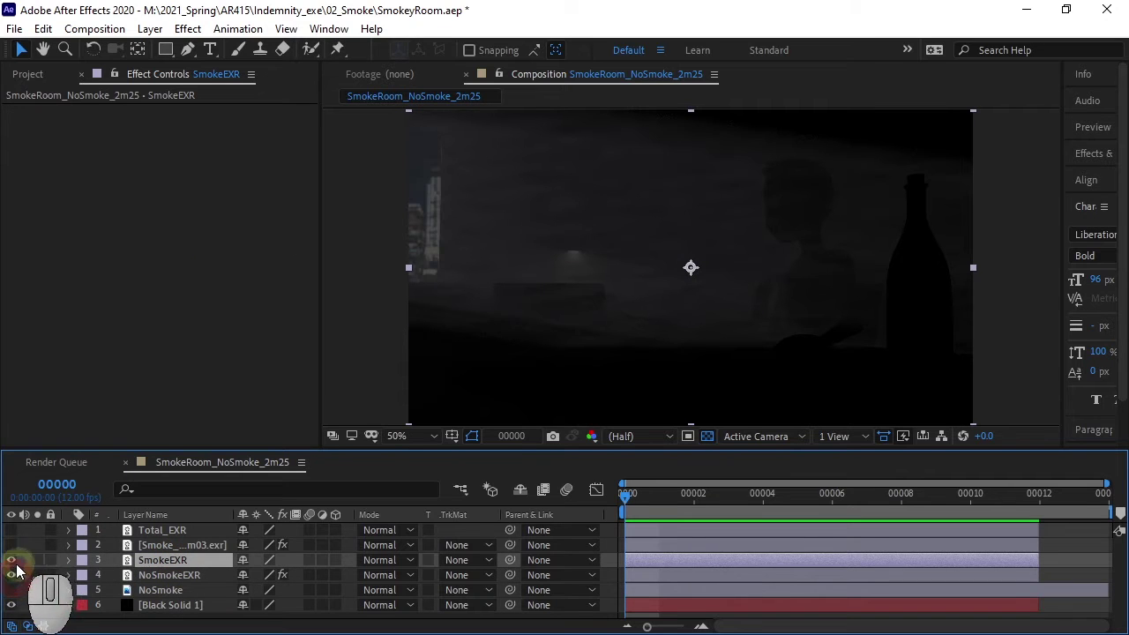
Step: Toggle the SmokeEXR layer's visibility to compare the image with and without it over NoSmokeEXR
click(11, 563)
click(10, 563)
click(11, 563)
click(11, 561)
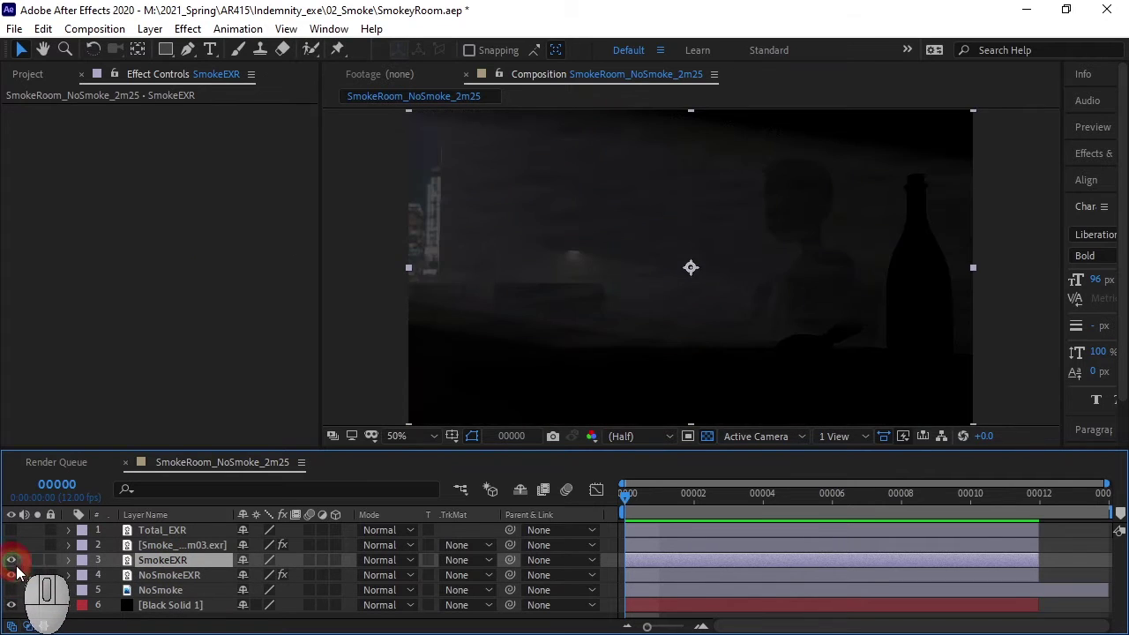
click(485, 436)
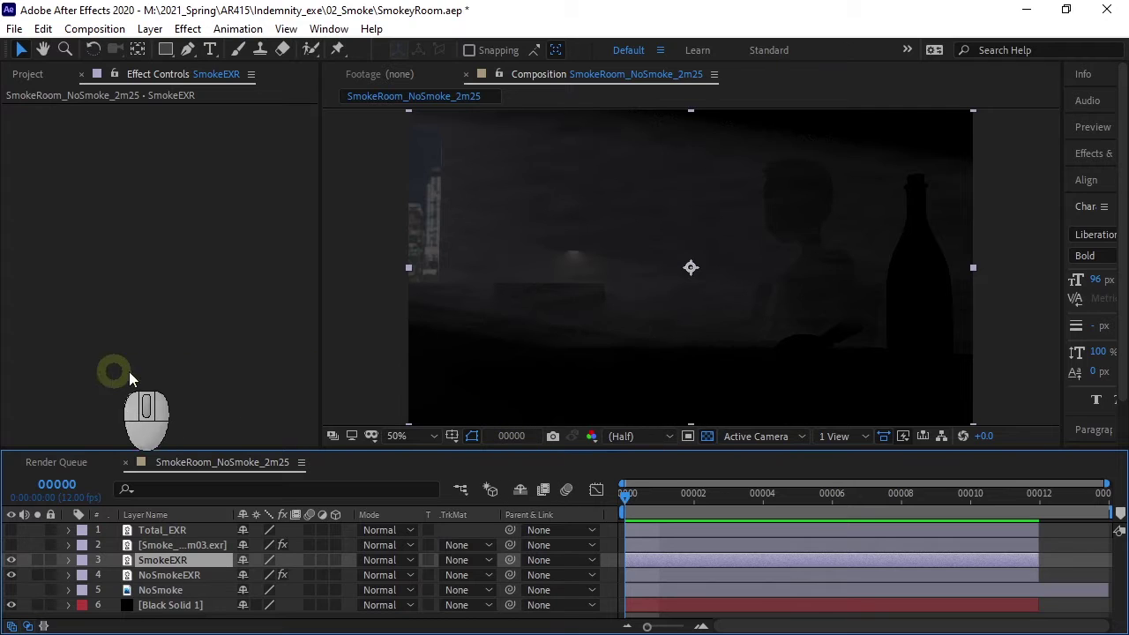
click(128, 374)
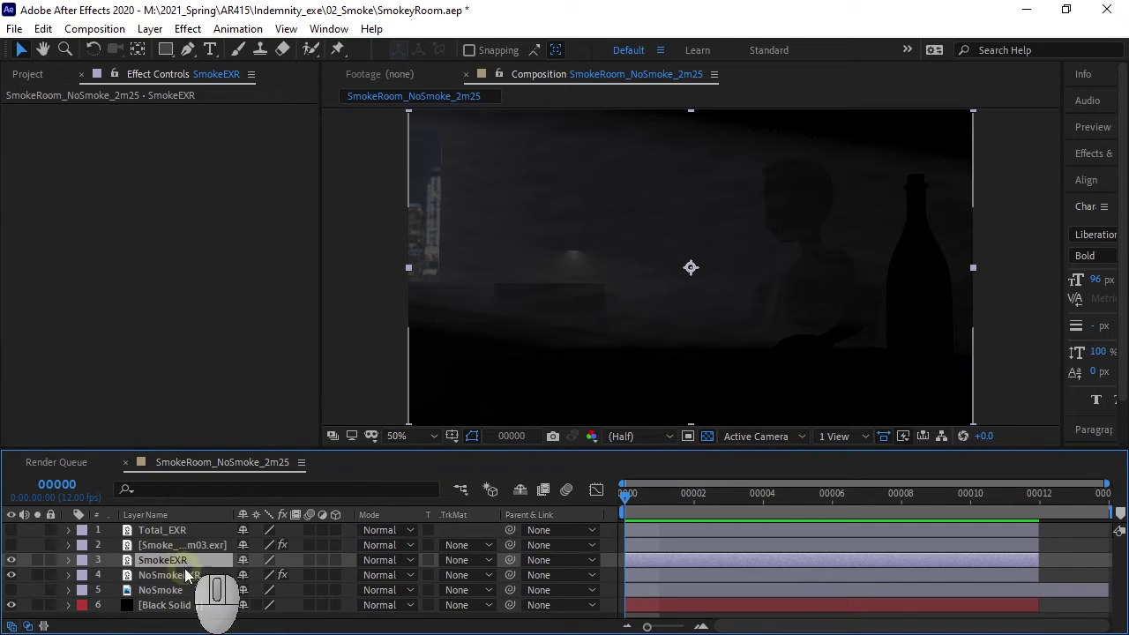
Step: Set the SmokeEXR layer's blending mode to Screen and toggle the layer to compare the room with and without smoke
click(410, 561)
drag(412, 560, 474, 238)
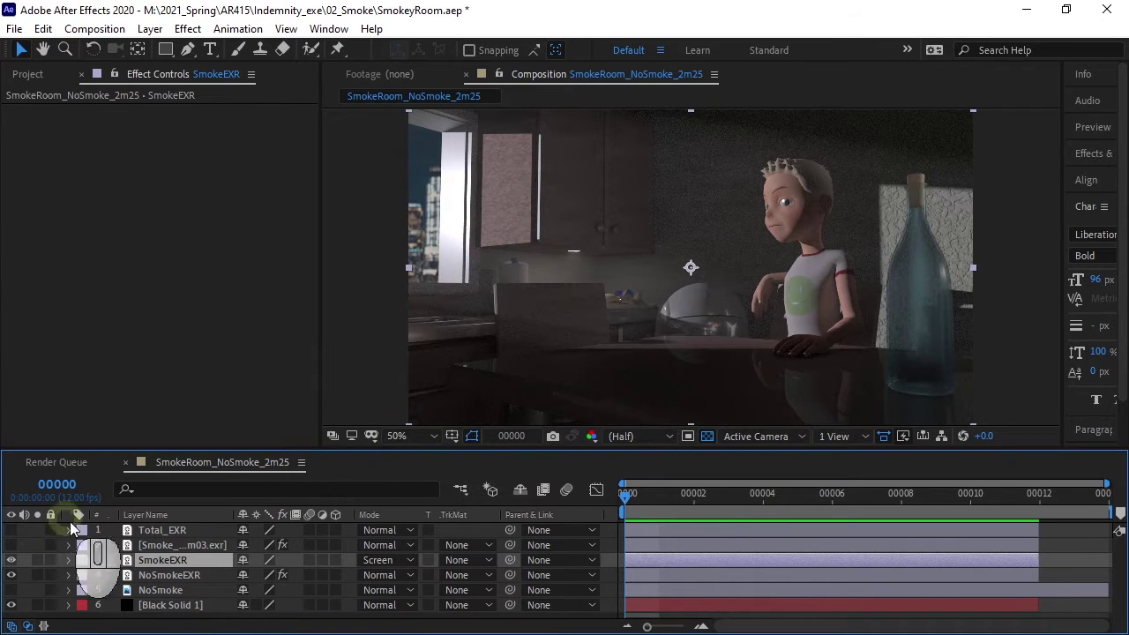
click(11, 560)
click(13, 561)
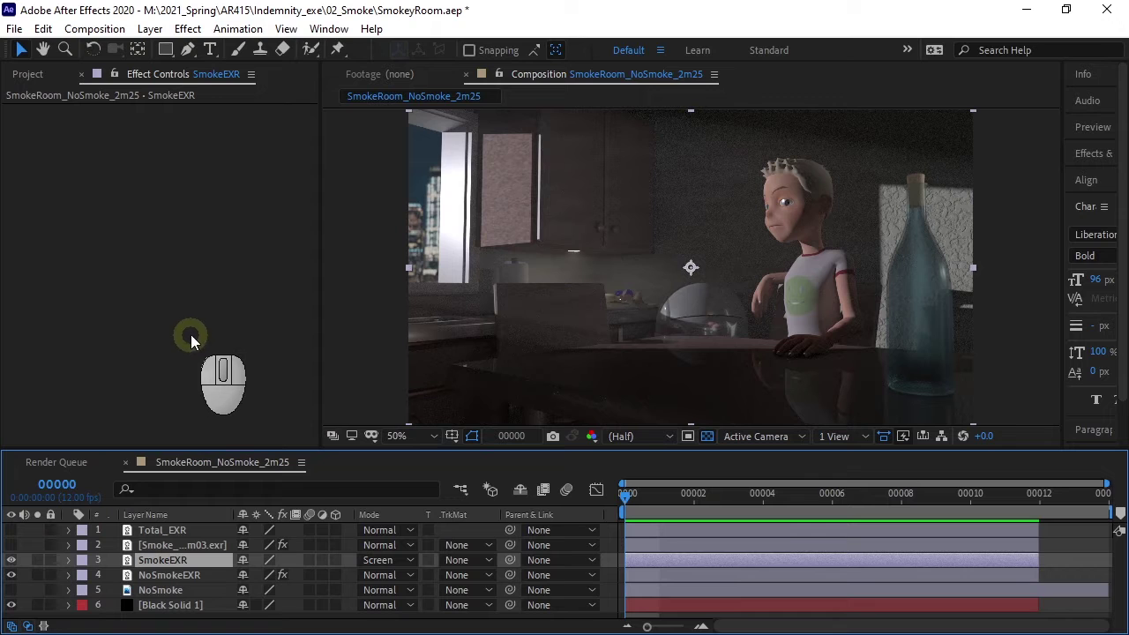
click(11, 561)
click(15, 562)
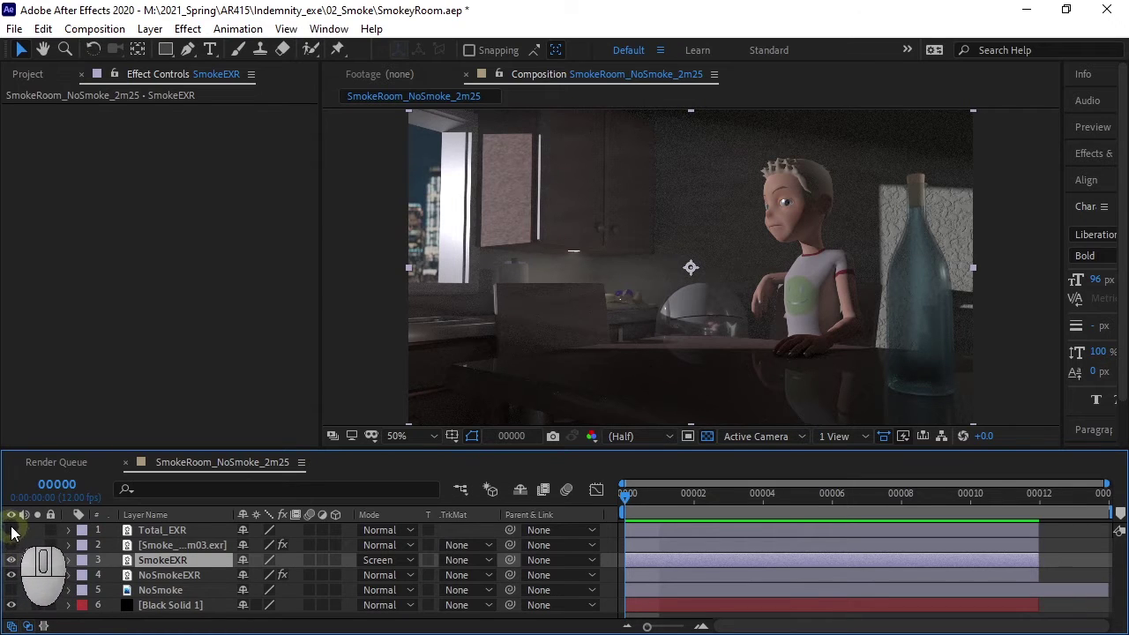
Step: Briefly show the Total_EXR layer for comparison with the composite, and hide the NoSmokeEXR layer to isolate SmokeEXR
click(11, 530)
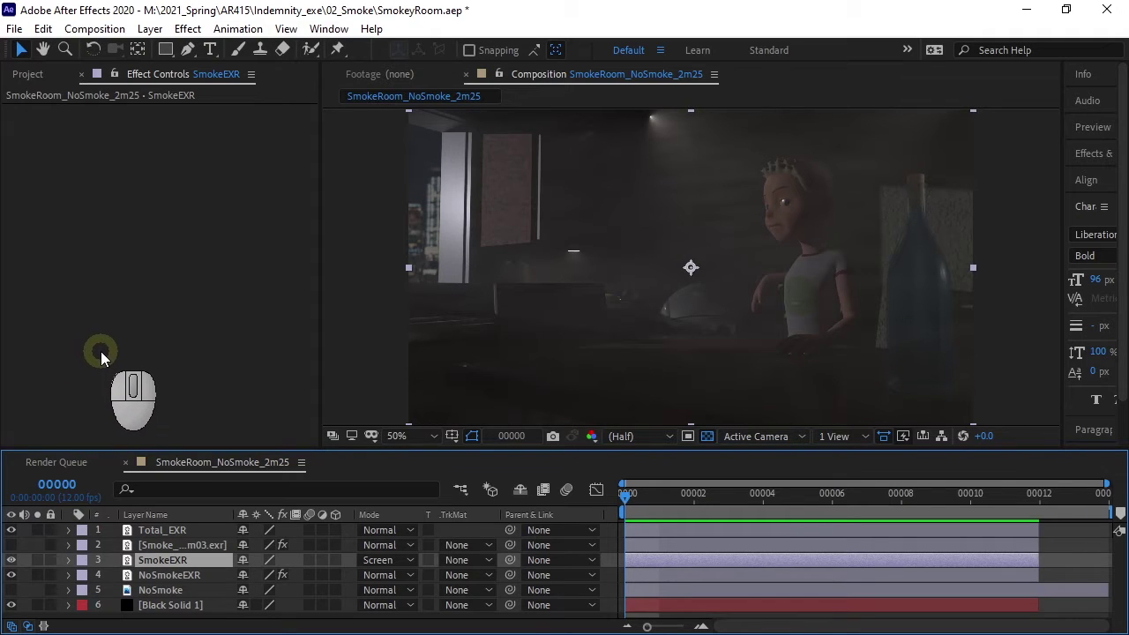
click(15, 530)
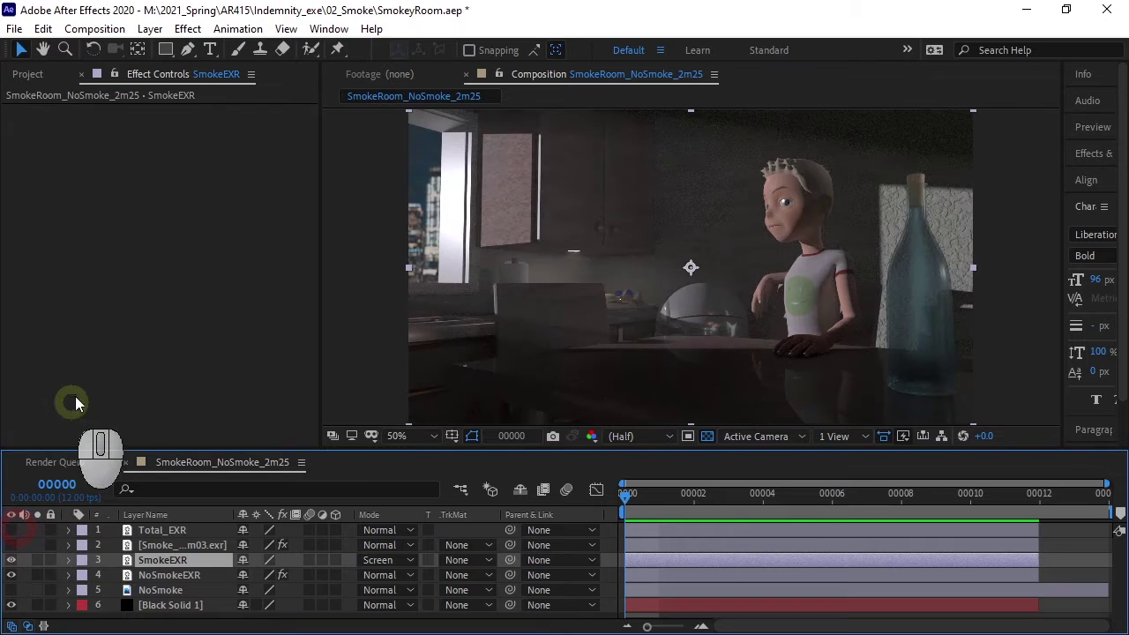
drag(15, 578, 15, 591)
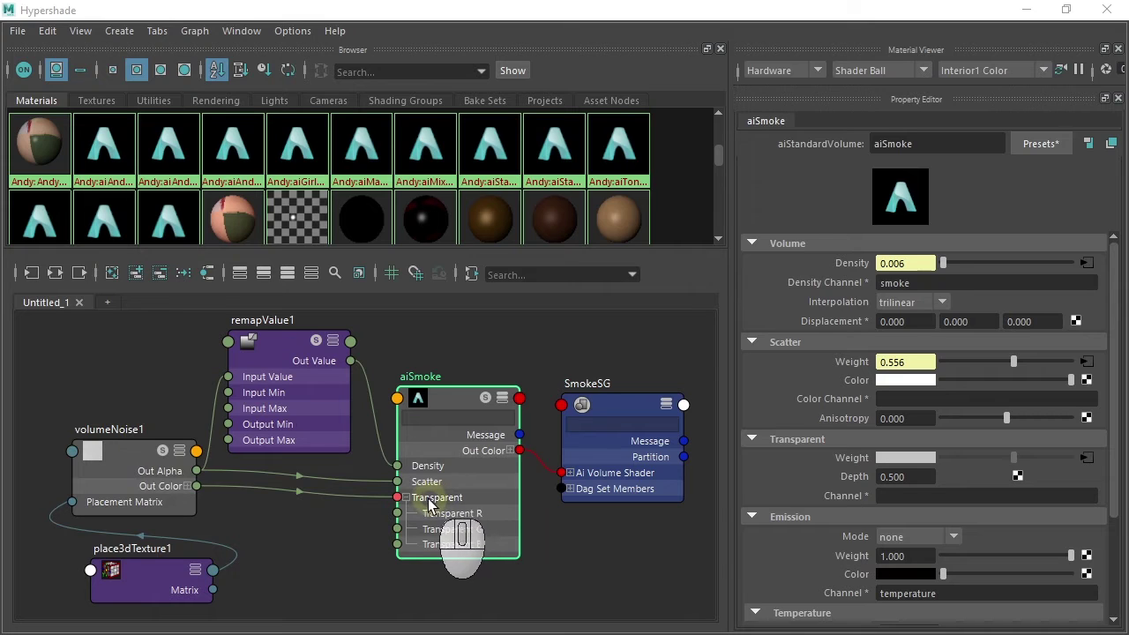
Step: In Maya, inspect the aiSmoke material's Transparent settings and compare the smoke render's colour and alpha channels in Arnold RenderView
click(909, 476)
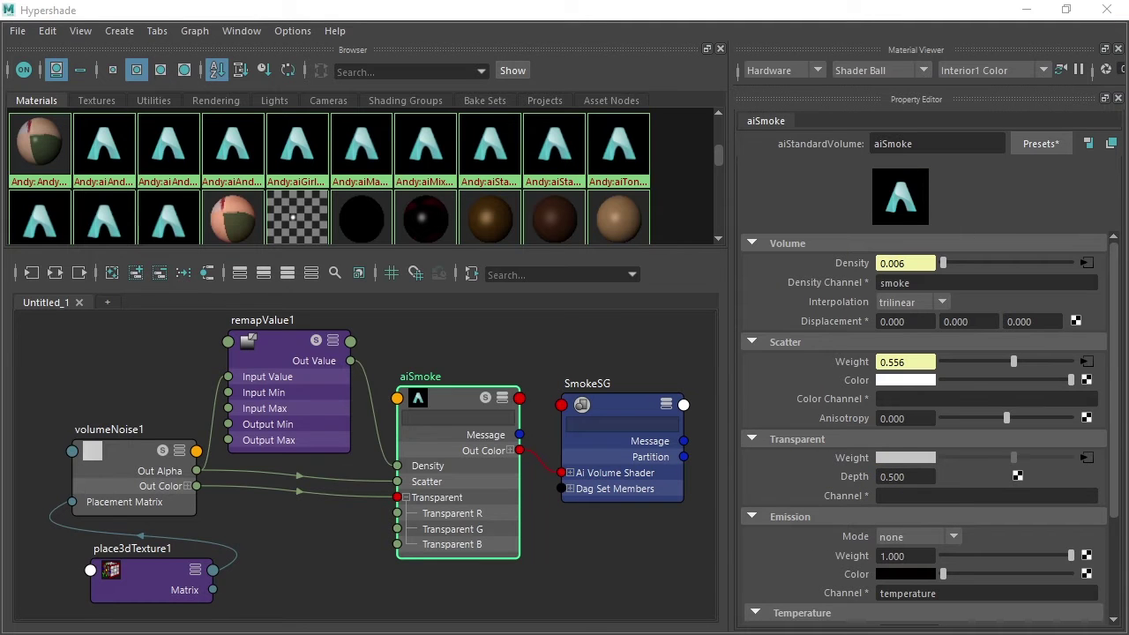
drag(1008, 2, 409, 122)
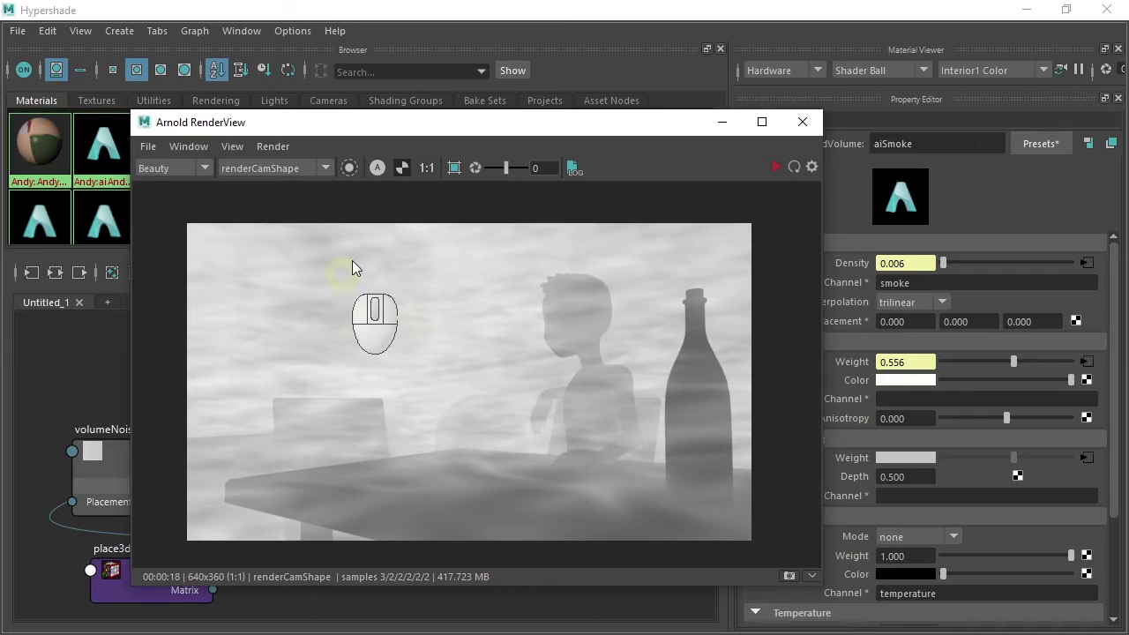
click(378, 169)
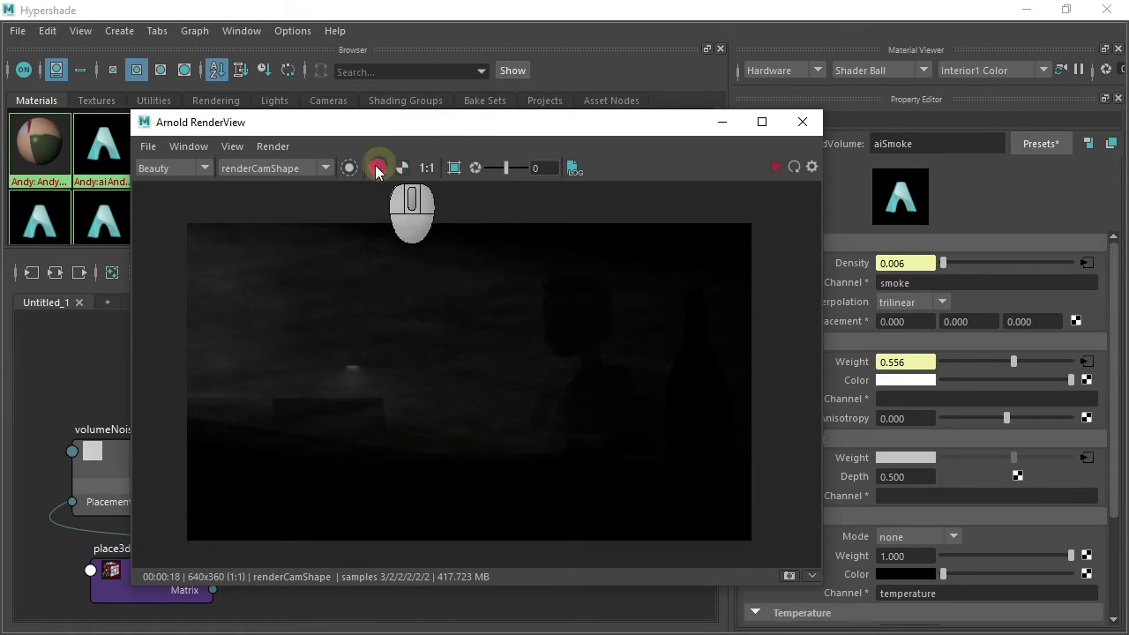
click(380, 170)
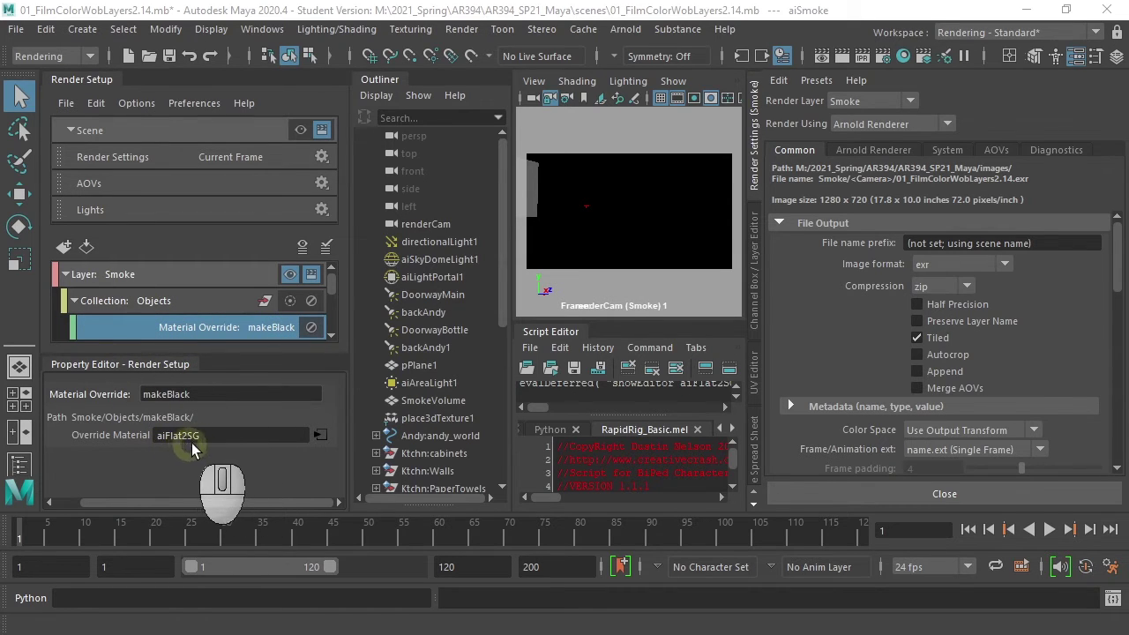
Step: Open the makeBlack override material's attributes and examine the Base and Matte settings of aiStandardSurface1
click(320, 434)
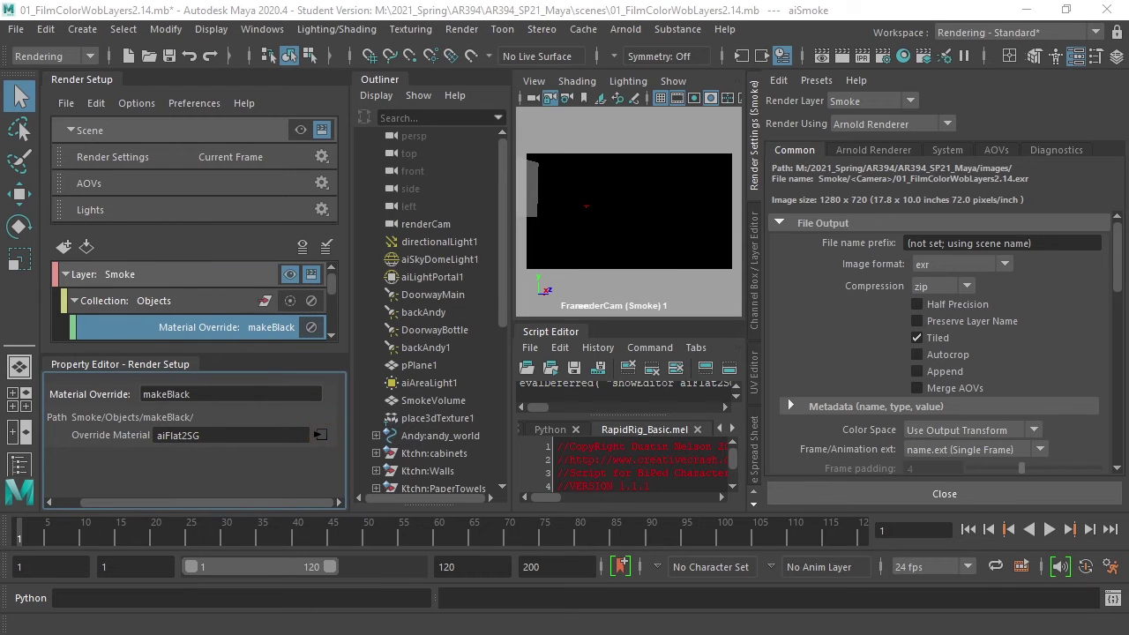
click(479, 55)
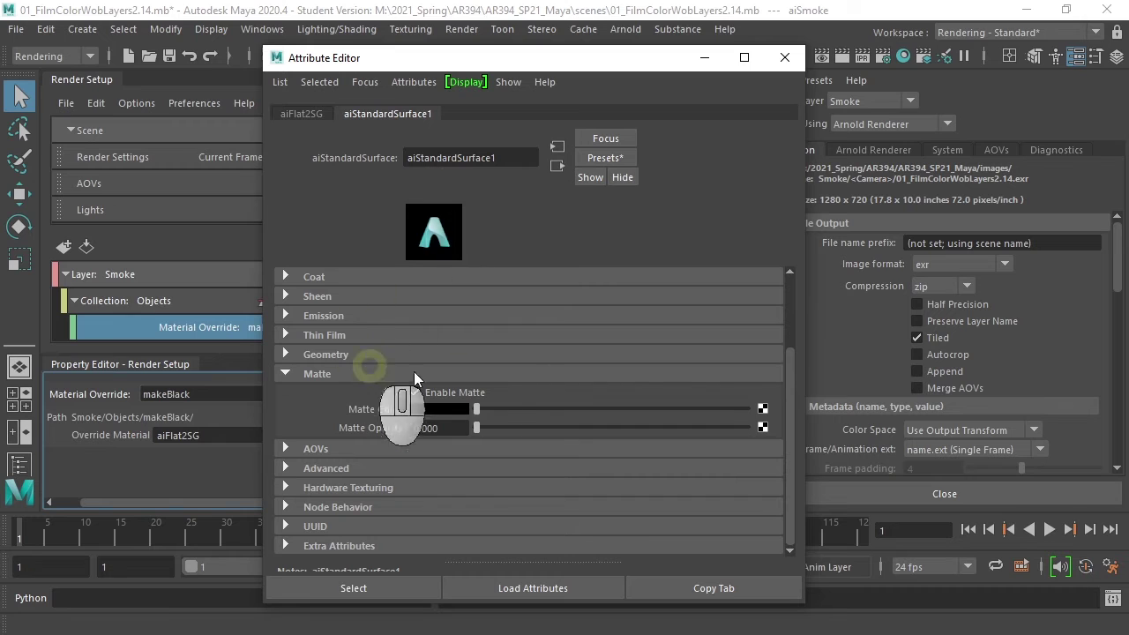
click(793, 405)
drag(793, 405, 789, 265)
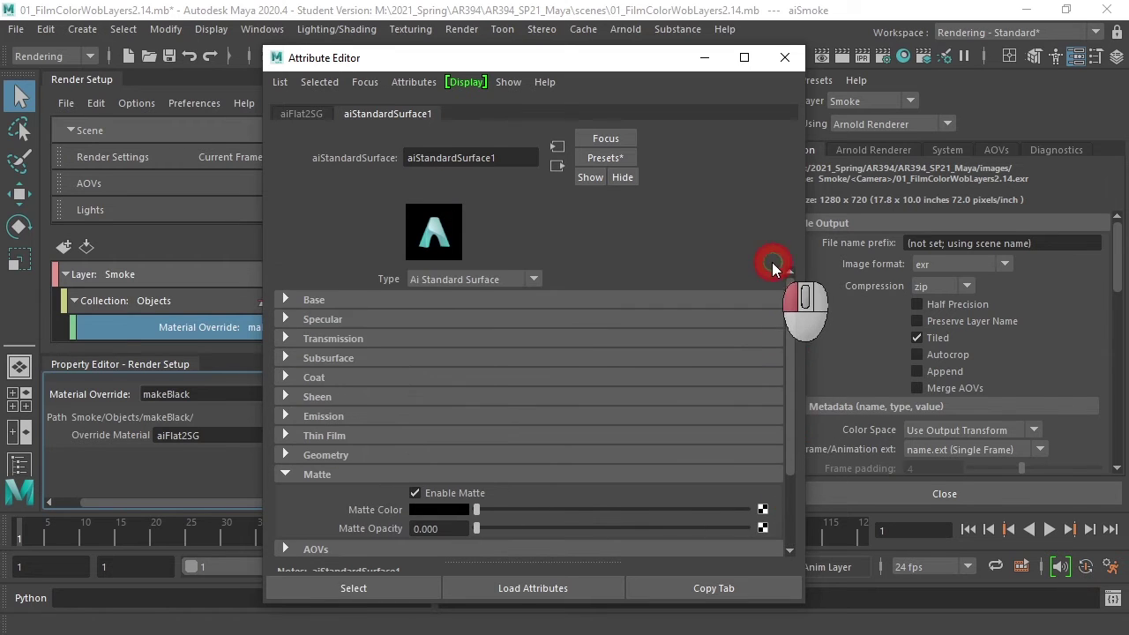
click(286, 300)
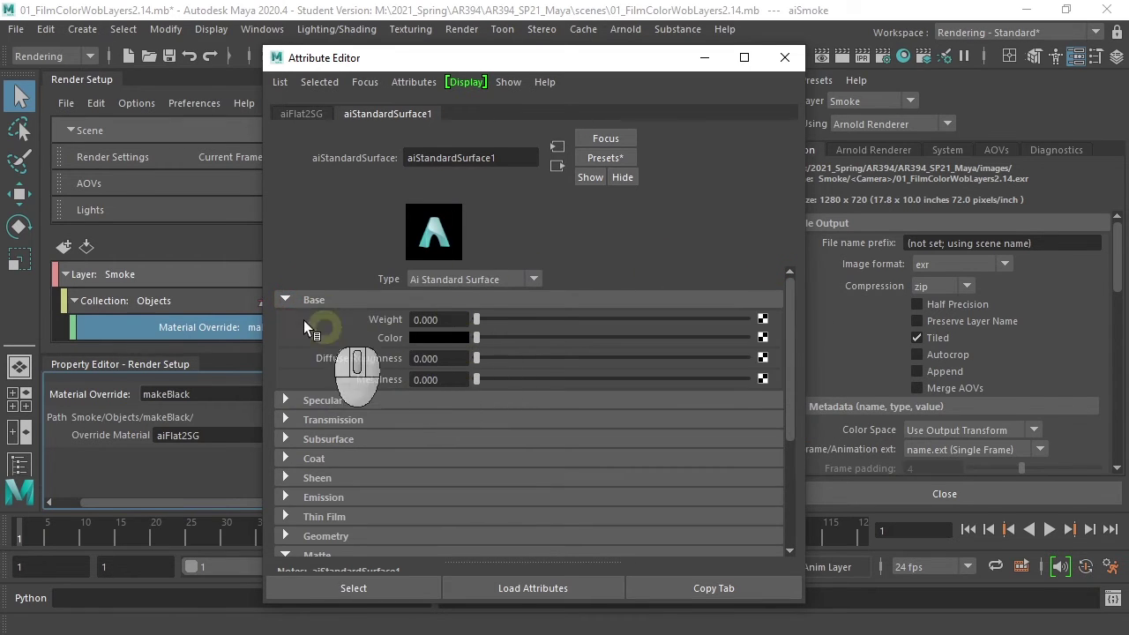
click(284, 301)
click(285, 300)
click(285, 300)
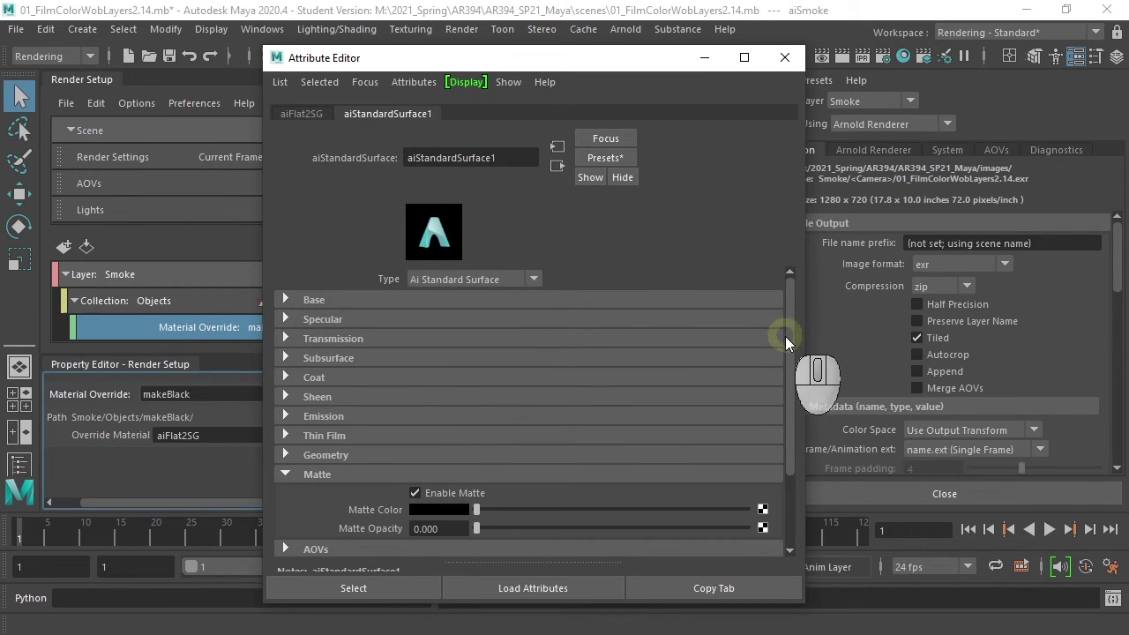
drag(790, 330, 743, 411)
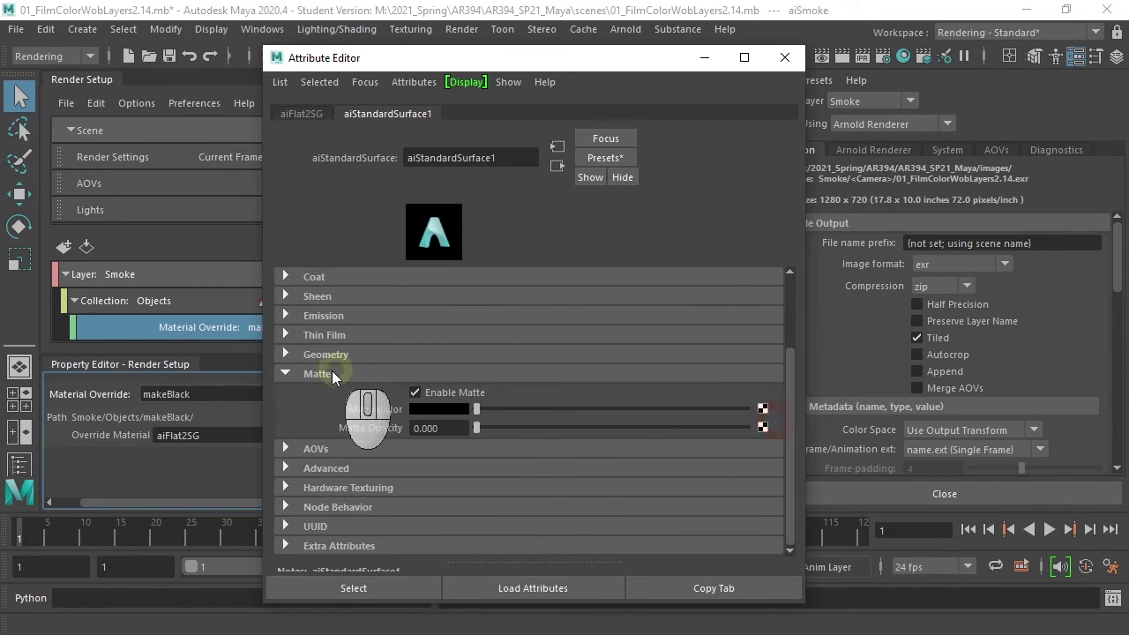
click(411, 389)
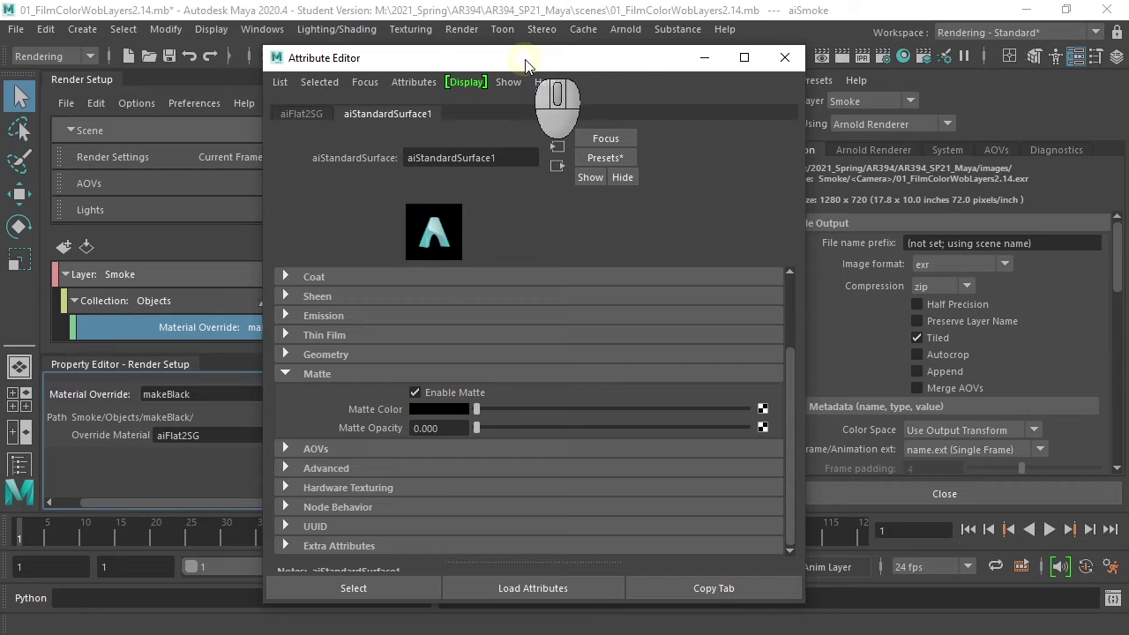
Step: Bring back the Arnold RenderView and display the smoke render's alpha channel
drag(1128, 83, 549, 101)
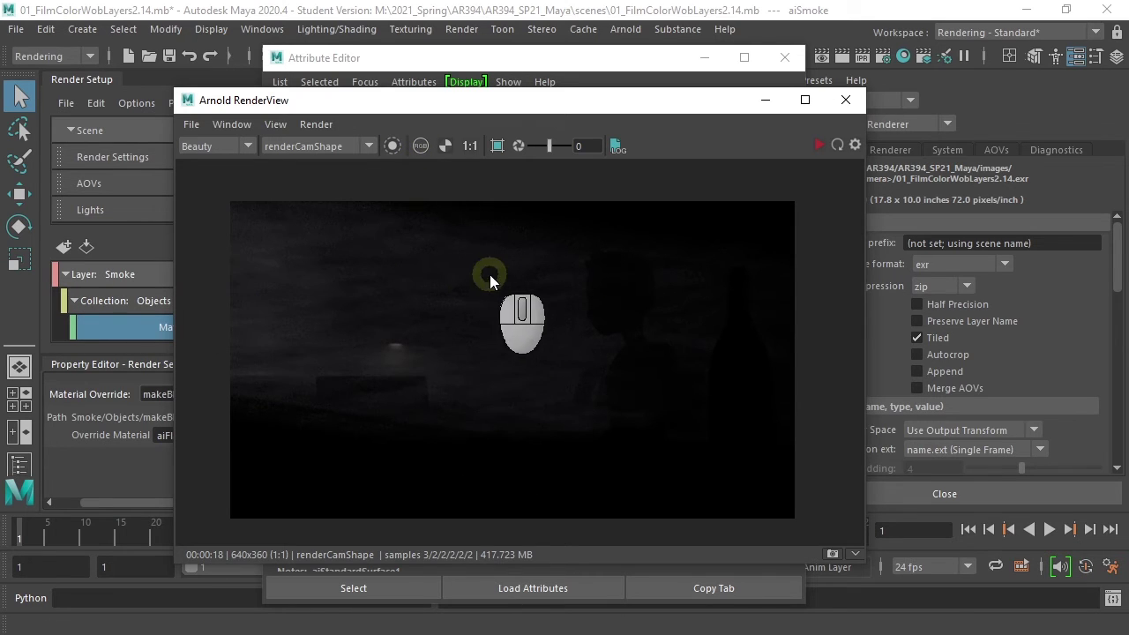
click(423, 146)
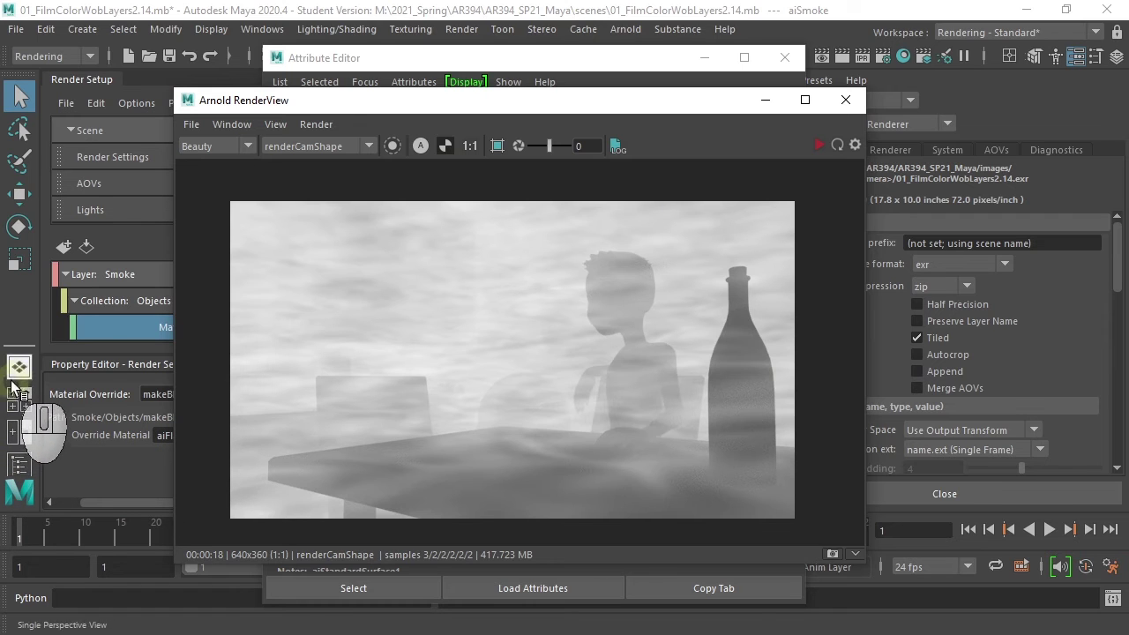
Step: Switch to After Effects and show only the Smoke_aiStandard2_1m03.exr layer, hiding SmokeEXR and Black Solid 1
key(alt)
key(alt+Tab)
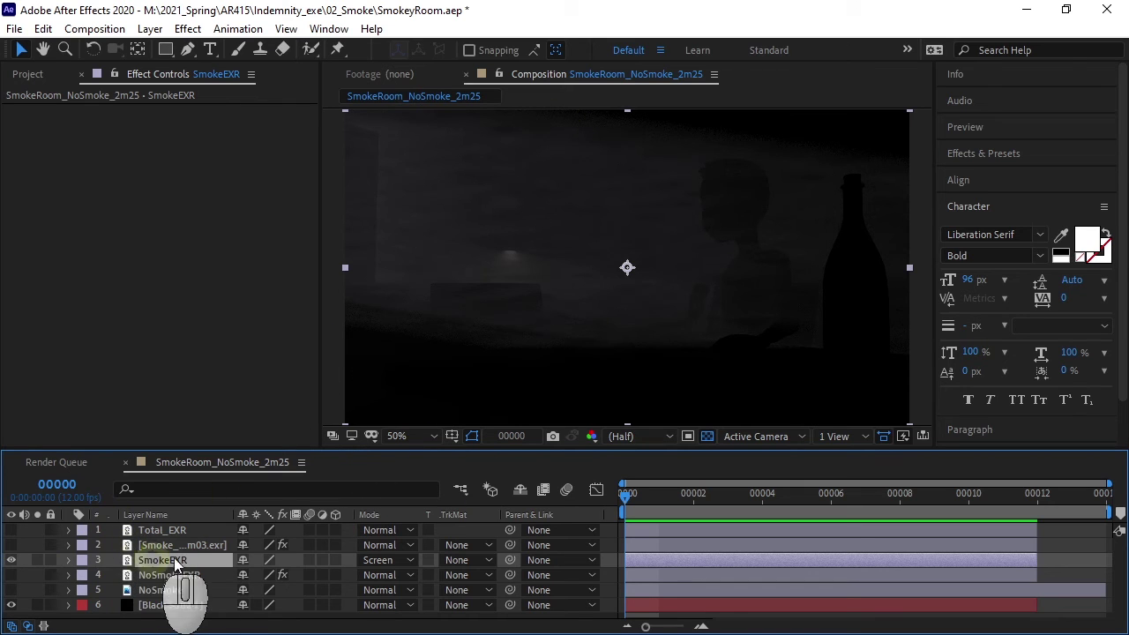
click(12, 561)
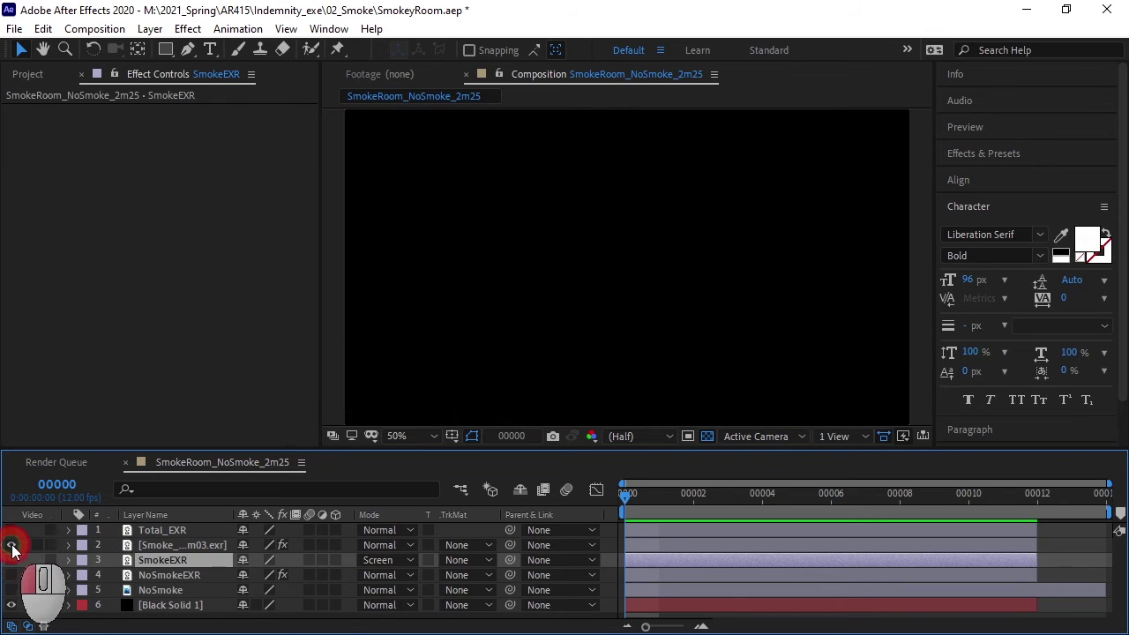
click(12, 545)
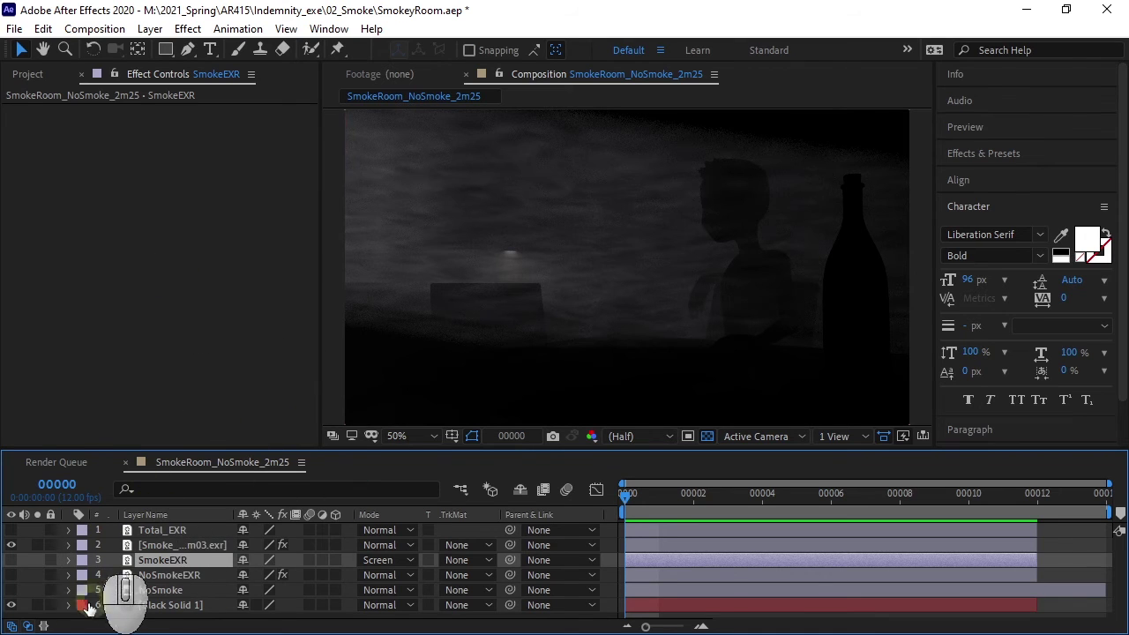
click(12, 605)
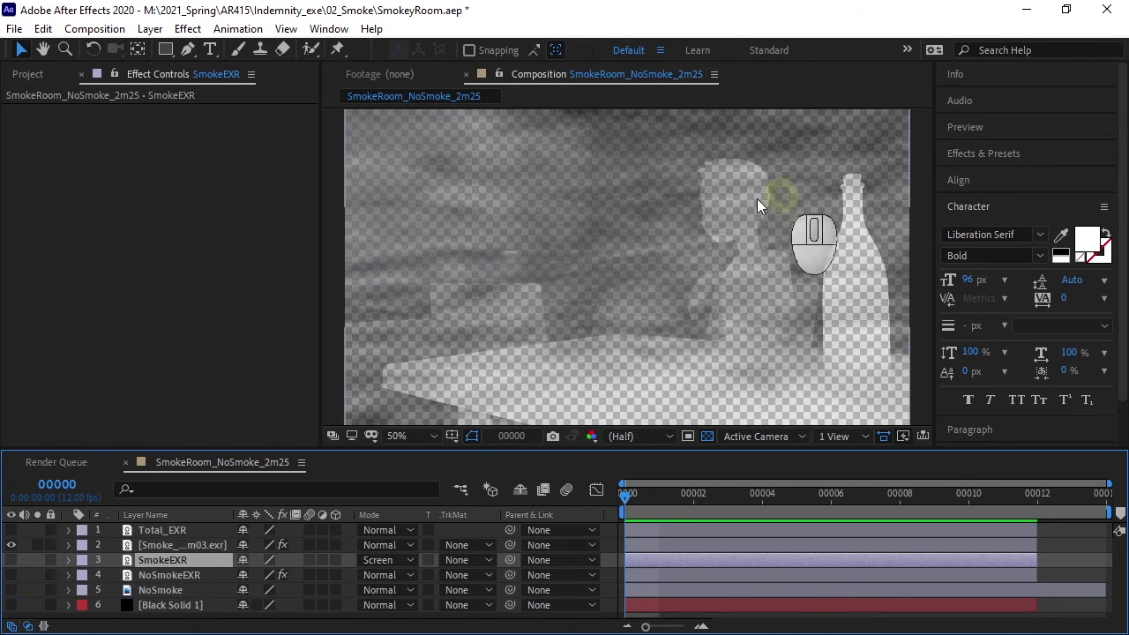
Step: Show Black Solid 1 and NoSmokeEXR beneath the Smoke_aiStandard2_1m03.exr layer, and compare the room with the smoke hidden and shown
click(11, 605)
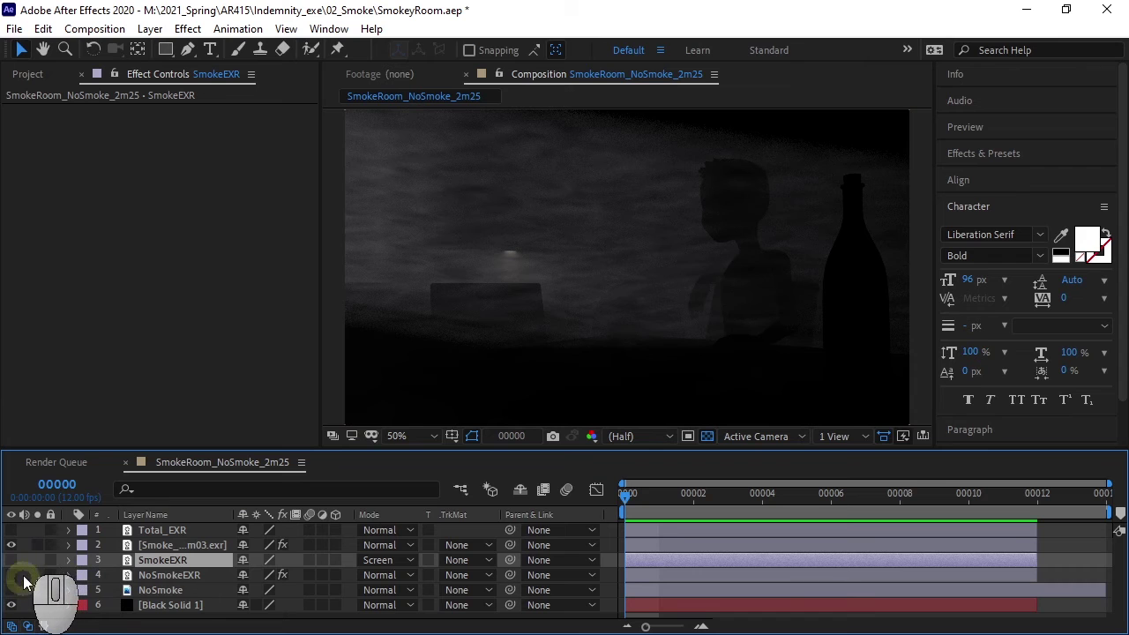
drag(12, 576, 12, 590)
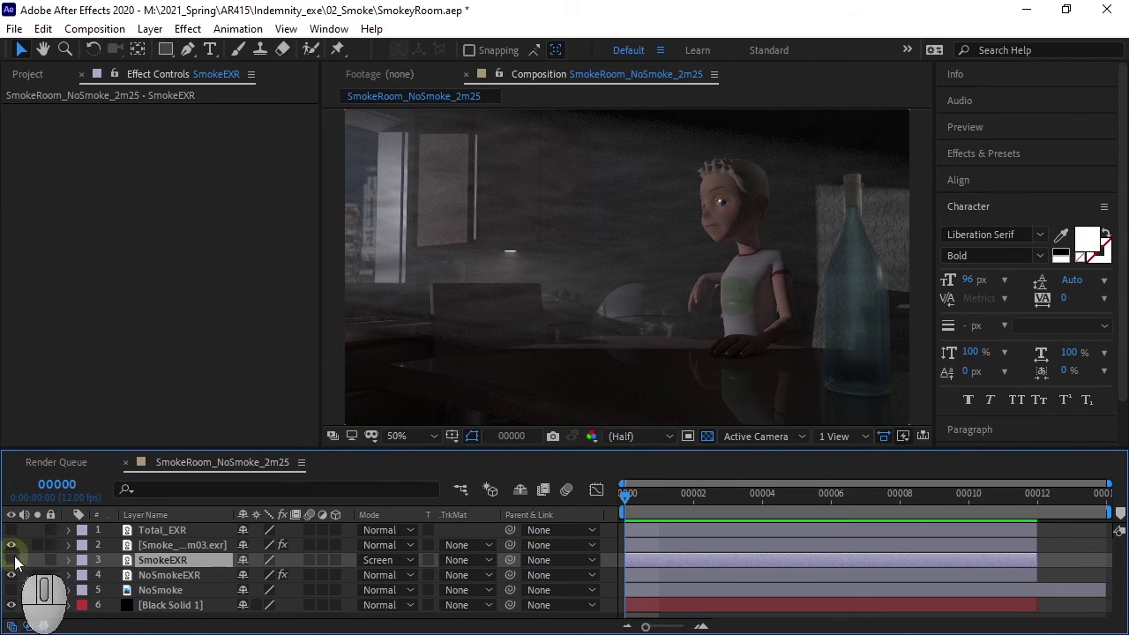
click(11, 546)
click(11, 546)
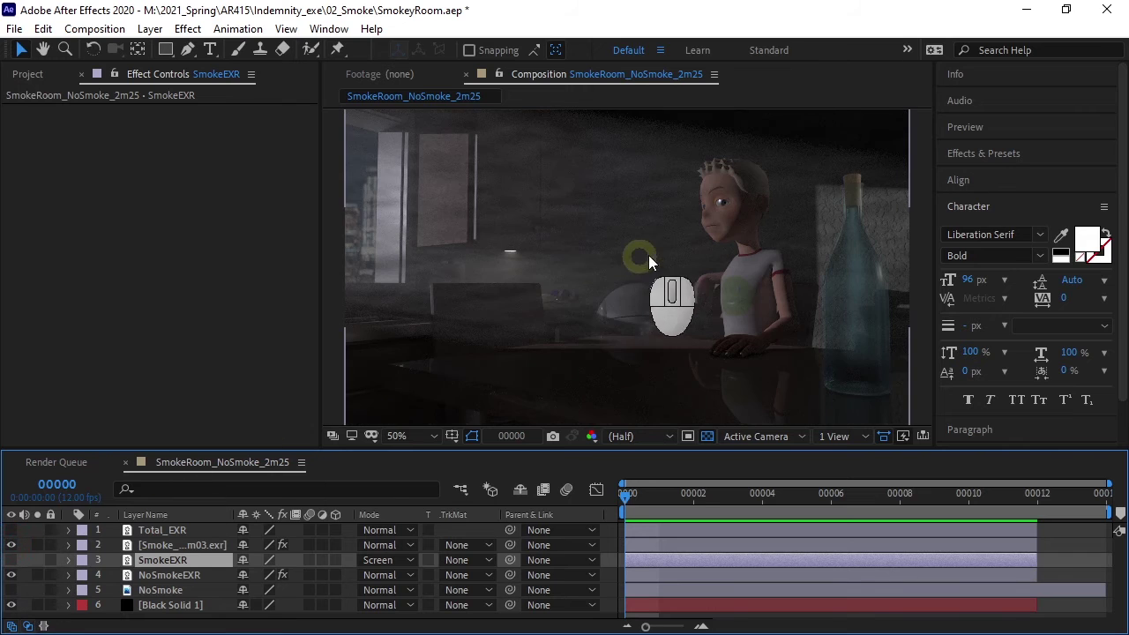
Step: Compare the Smoke_aiStandard2_1m03.exr layer with its effects off and on, and examine its Exposure and Levels alpha settings
click(169, 545)
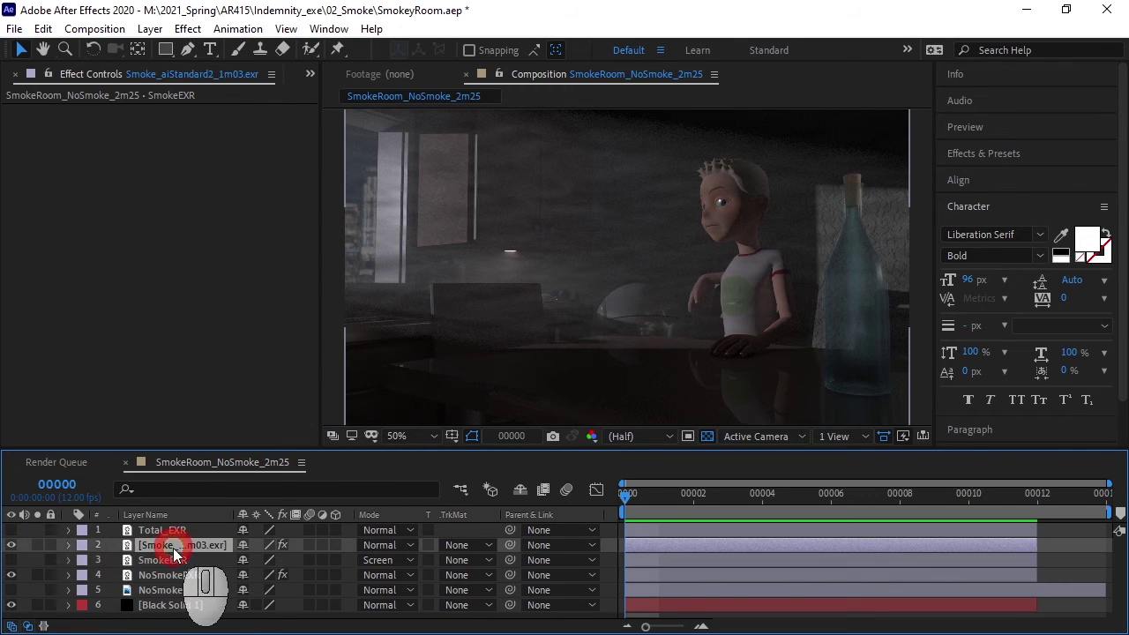
click(282, 544)
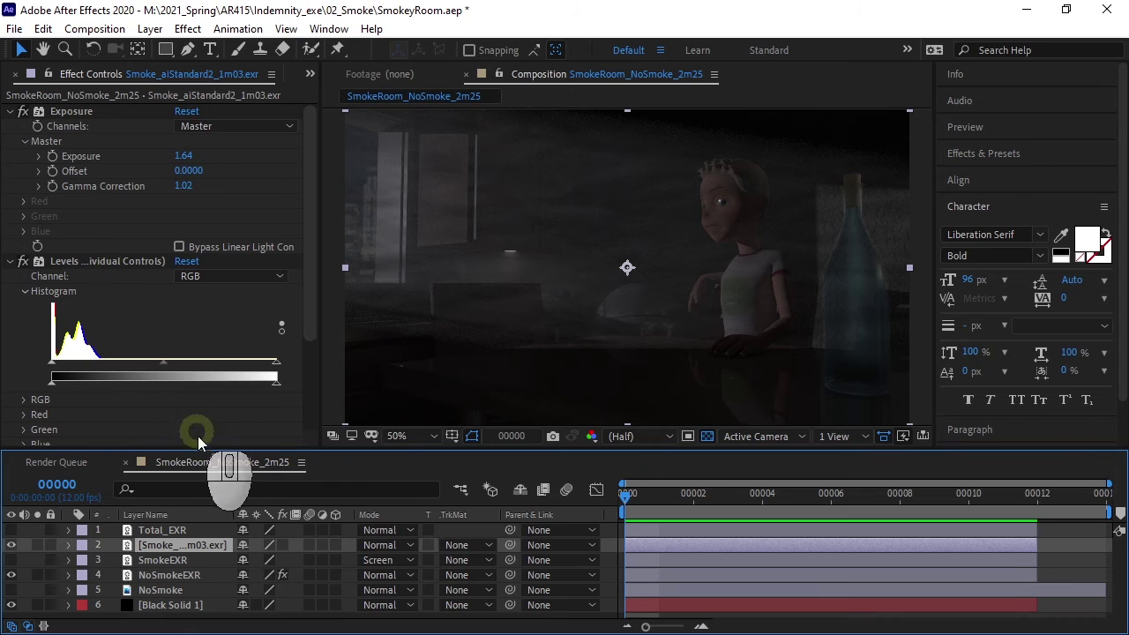
scroll(304, 291, down, 5)
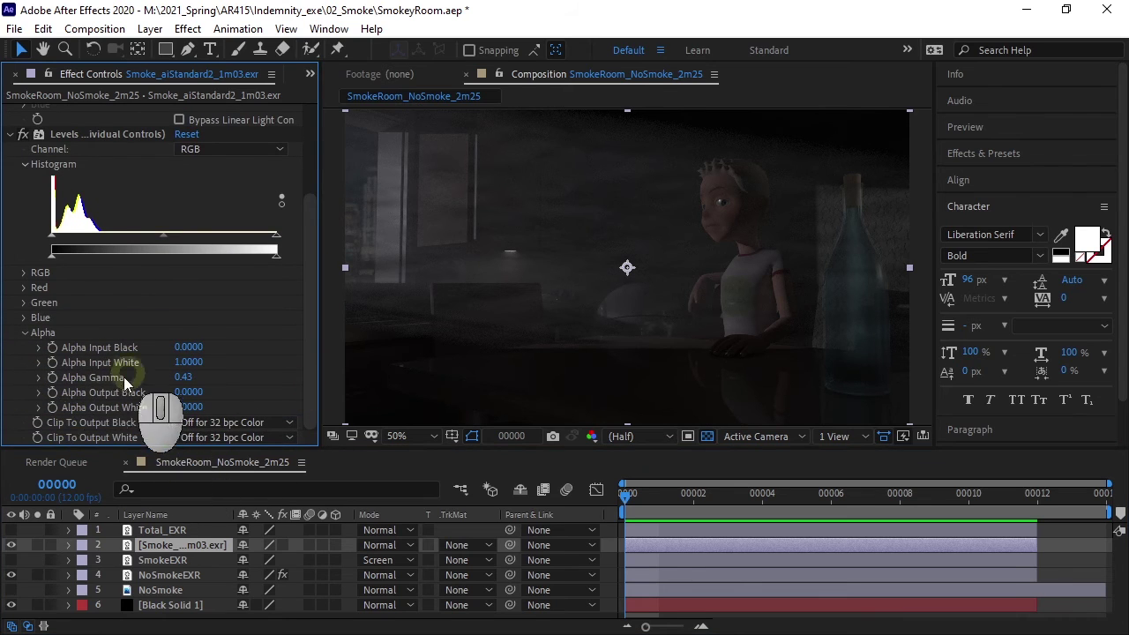
click(282, 545)
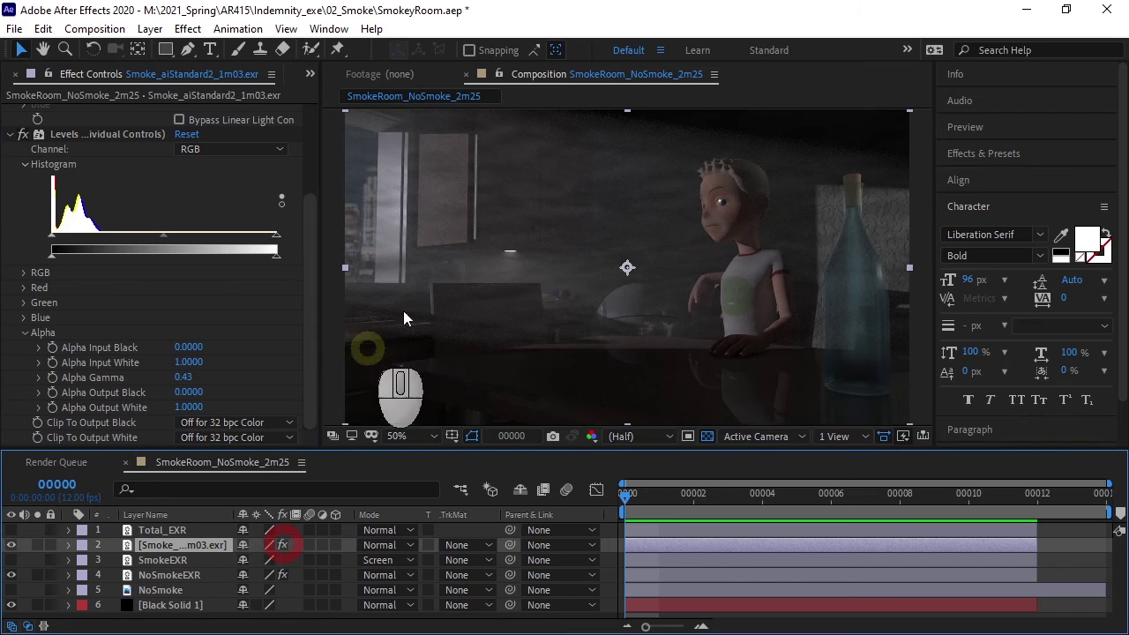
Step: Set the smoke layer's Alpha Gamma to 0.38 in Levels and slightly lower its master Exposure
mouse_move(183, 378)
mouse_down()
mouse_move(165, 377)
mouse_move(189, 378)
mouse_move(177, 377)
mouse_up()
drag(310, 253, 327, 139)
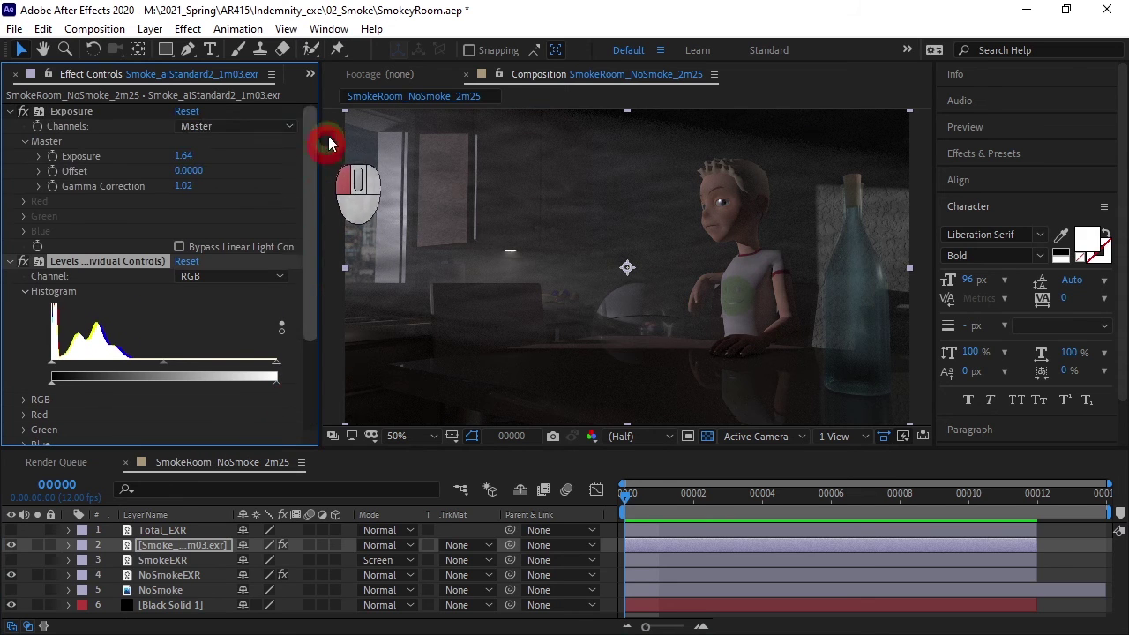
mouse_move(183, 156)
mouse_down()
mouse_move(215, 156)
mouse_move(120, 157)
mouse_move(189, 156)
mouse_move(170, 156)
mouse_up()
drag(308, 184, 141, 441)
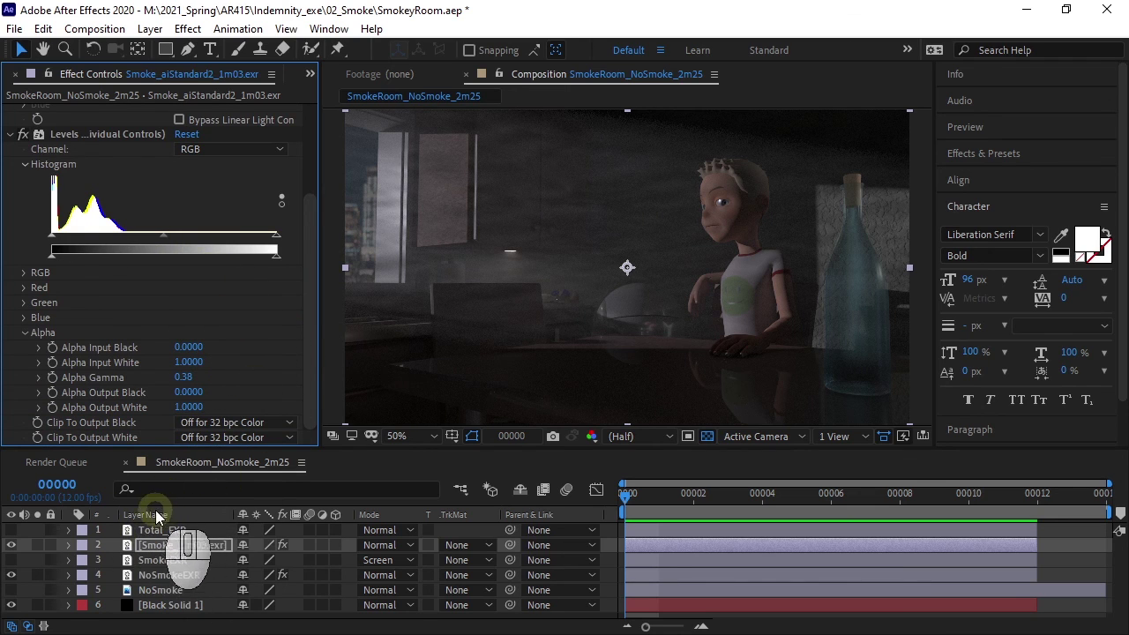
Step: Show the Total_EXR layer to compare the full render with the smoke composite, and hide it again
click(10, 530)
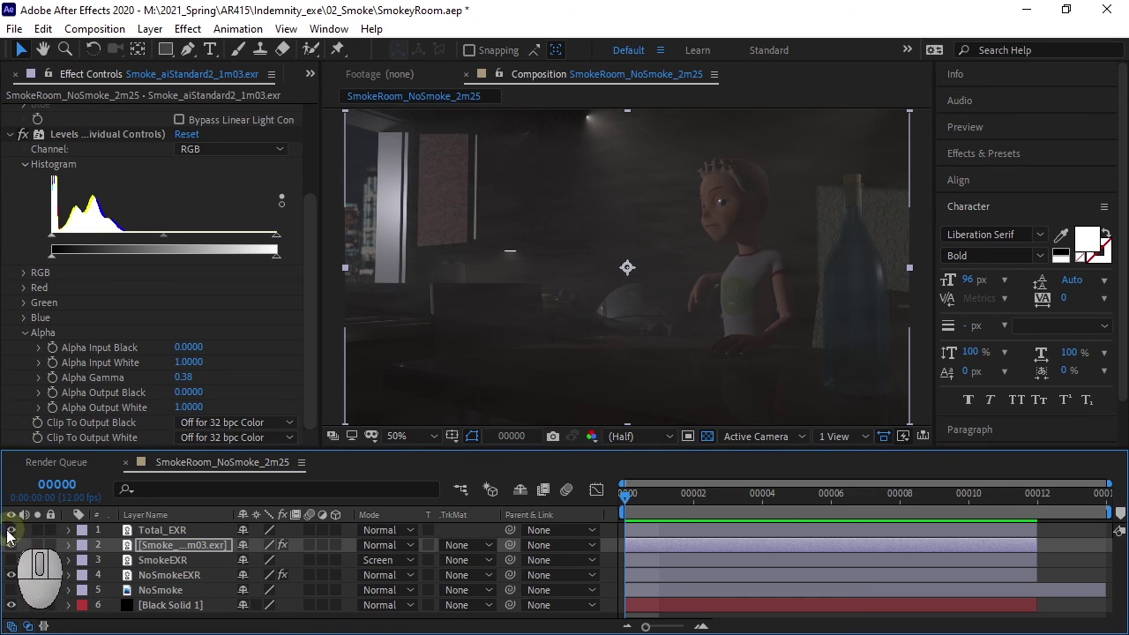
click(11, 531)
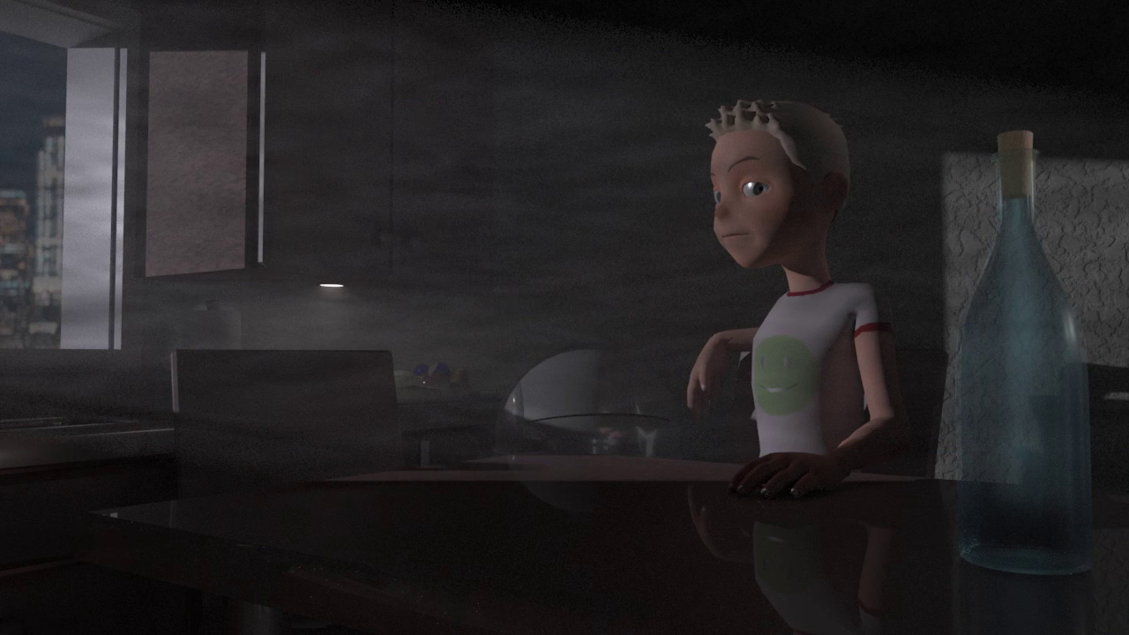